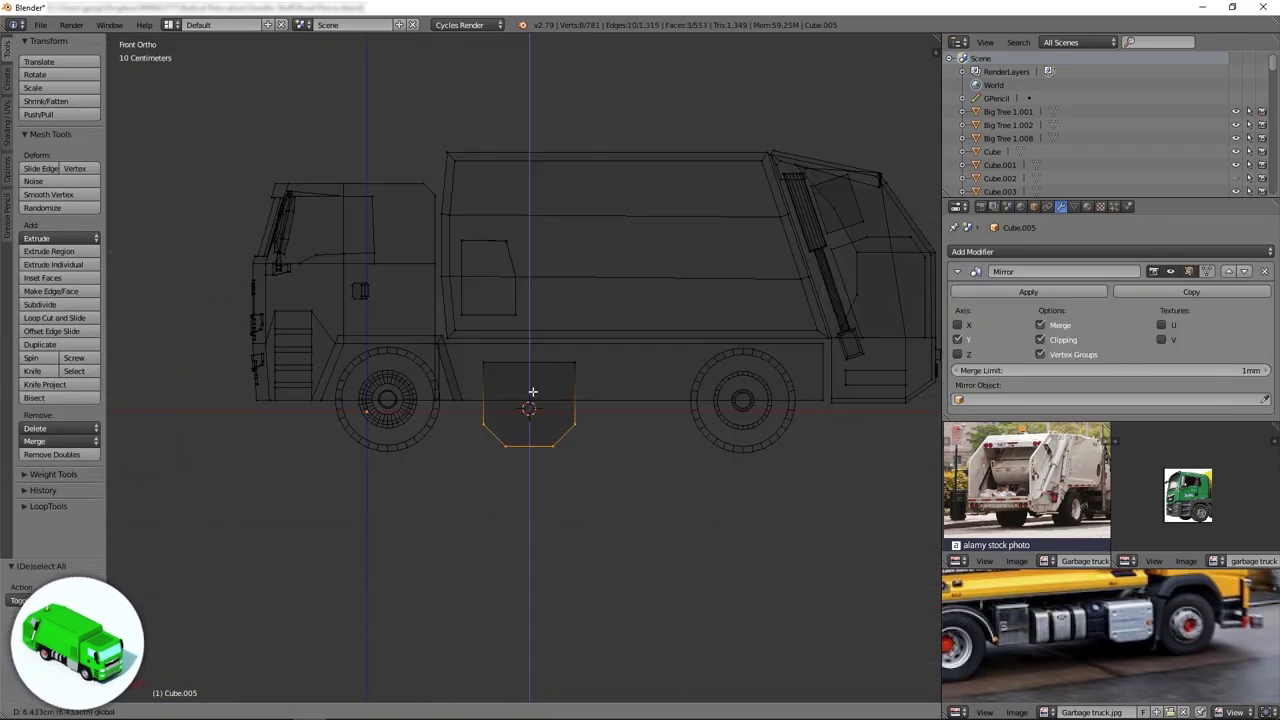
# Deselect all mesh elements and zoom in on the chamfered side tank box.
pyautogui.press('a')
pyautogui.scroll(4, 548, 426)
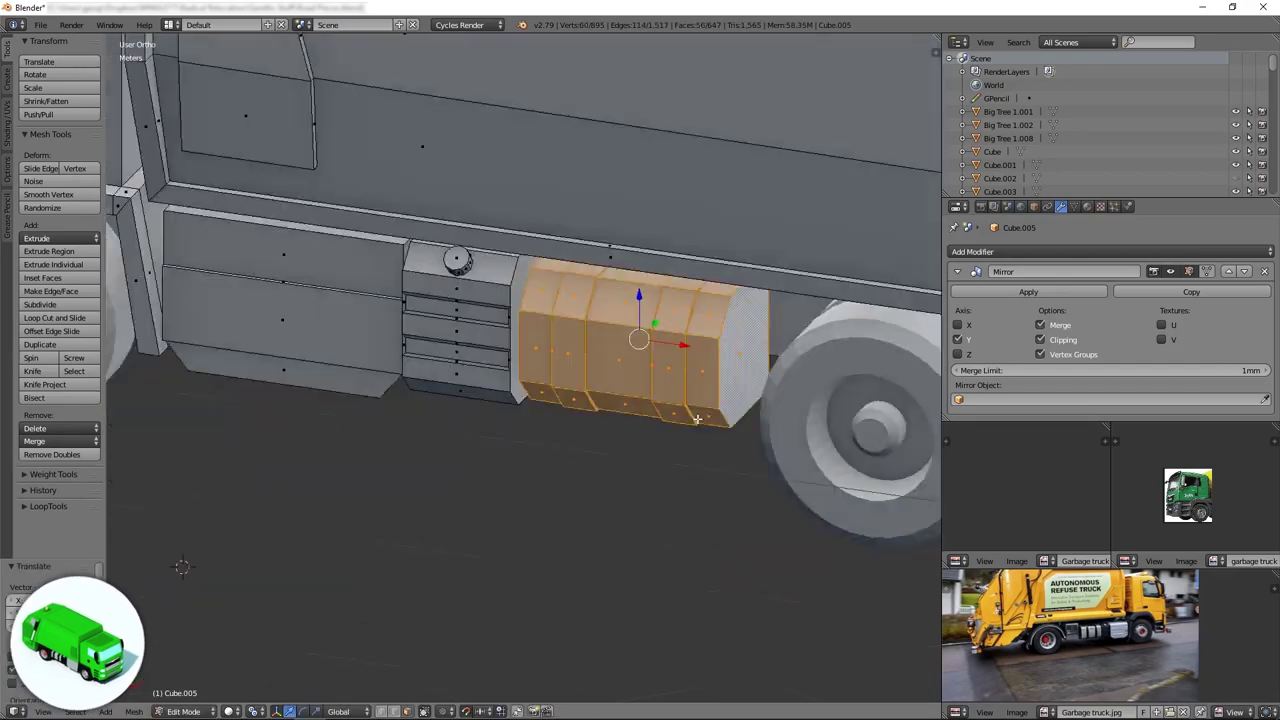
# Switch the viewport to wireframe and clear the vertex selection before shaping the fender arch.
pyautogui.press('a')
pyautogui.press('z')
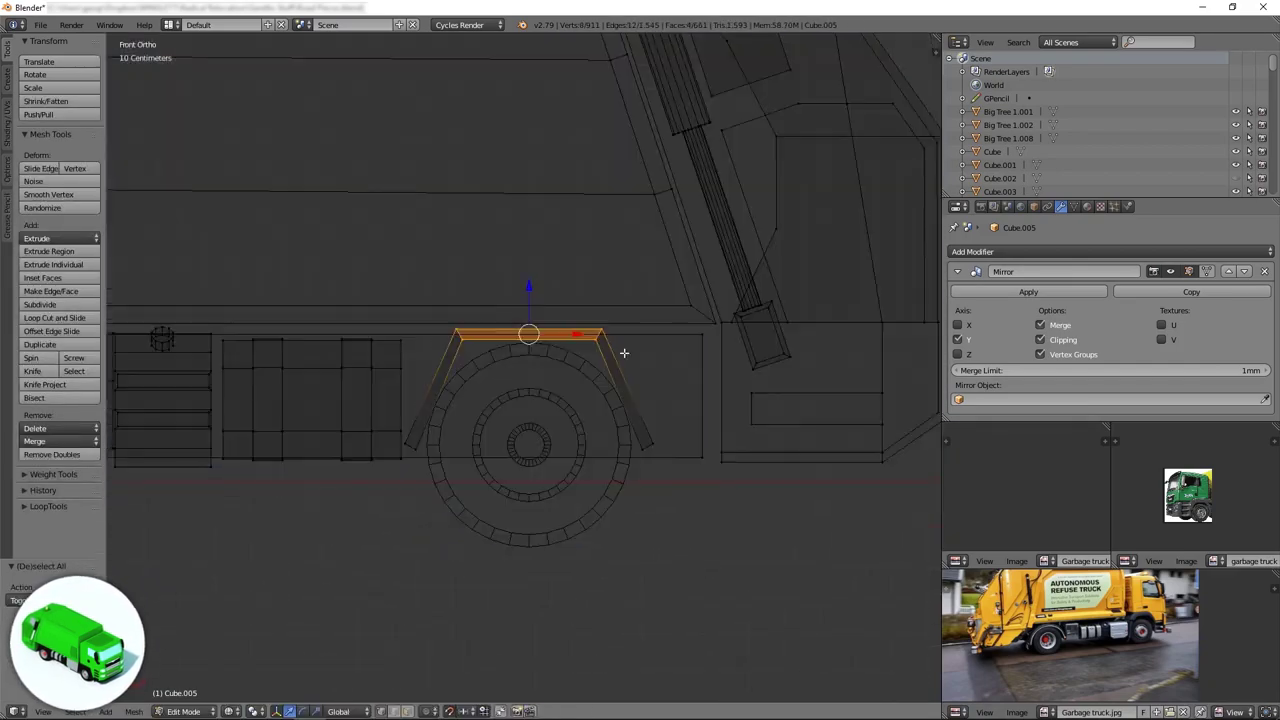